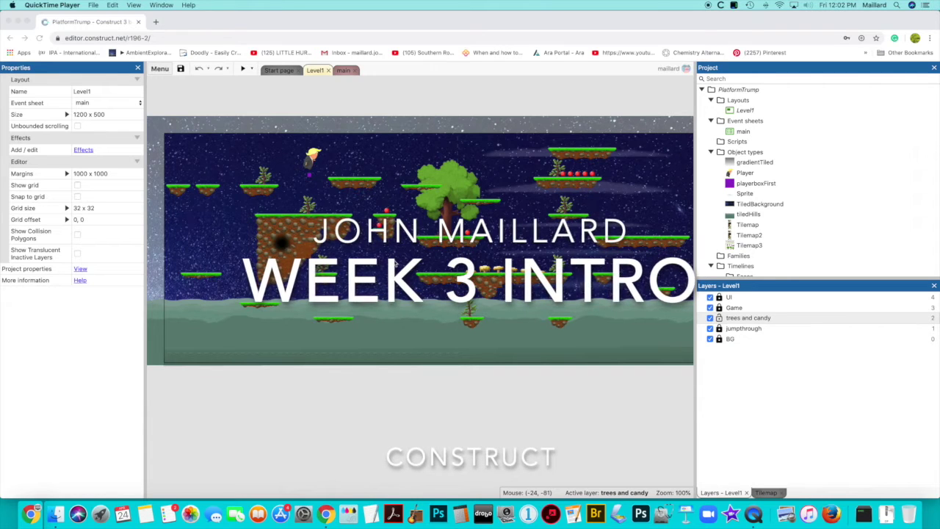
scroll(393, 262, up, 1)
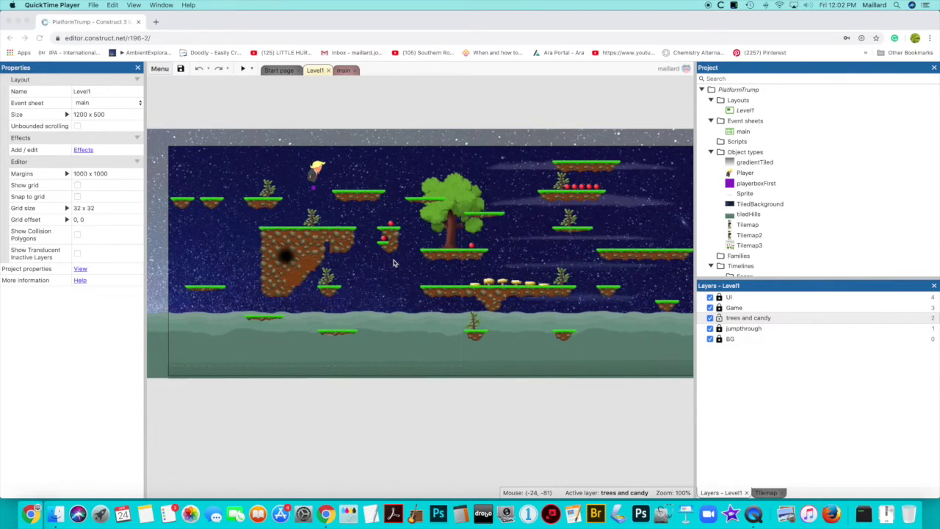
scroll(394, 262, right, 1)
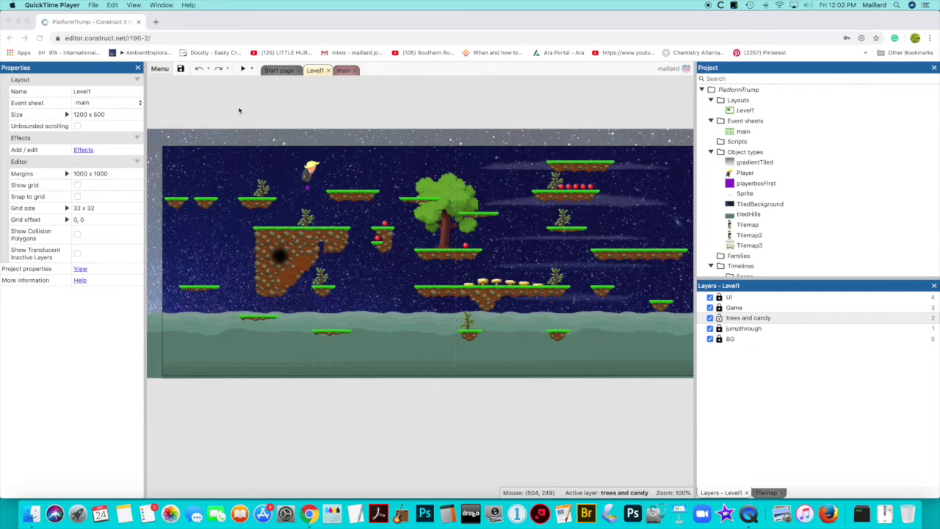
click(350, 73)
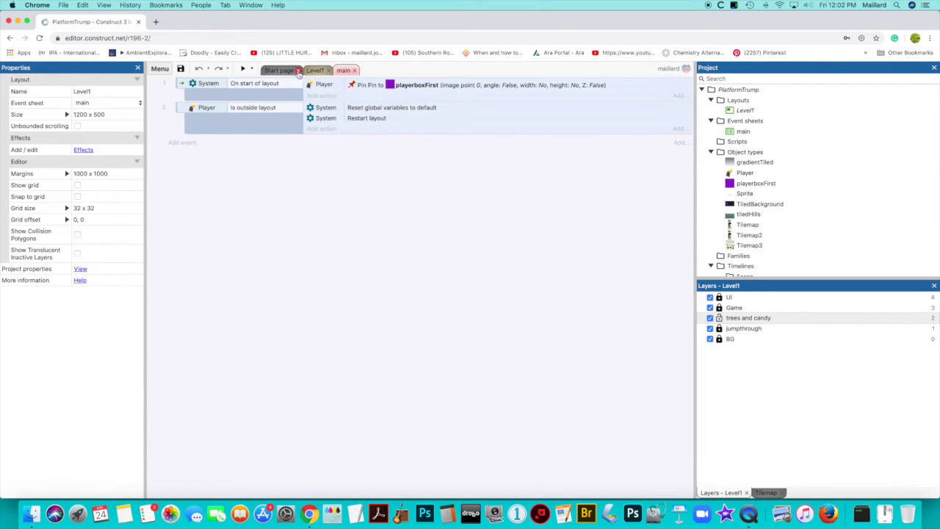
click(316, 70)
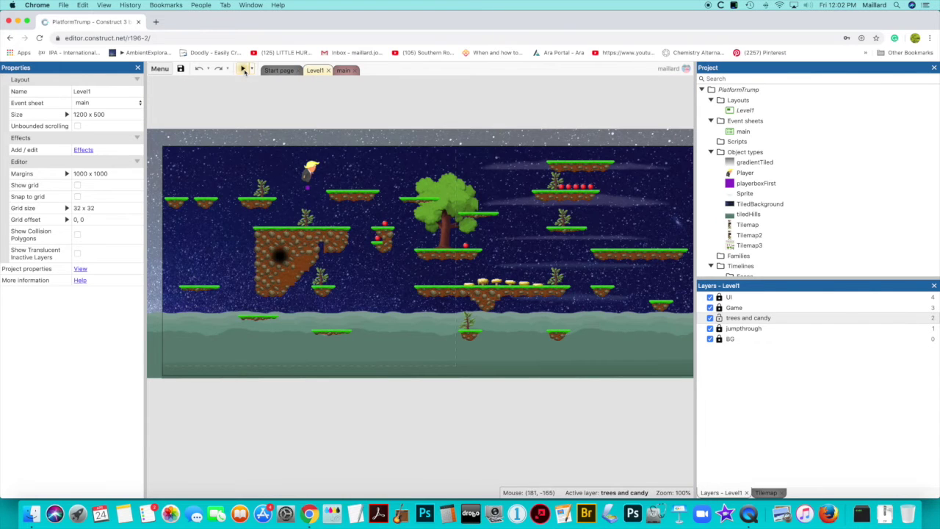
click(243, 68)
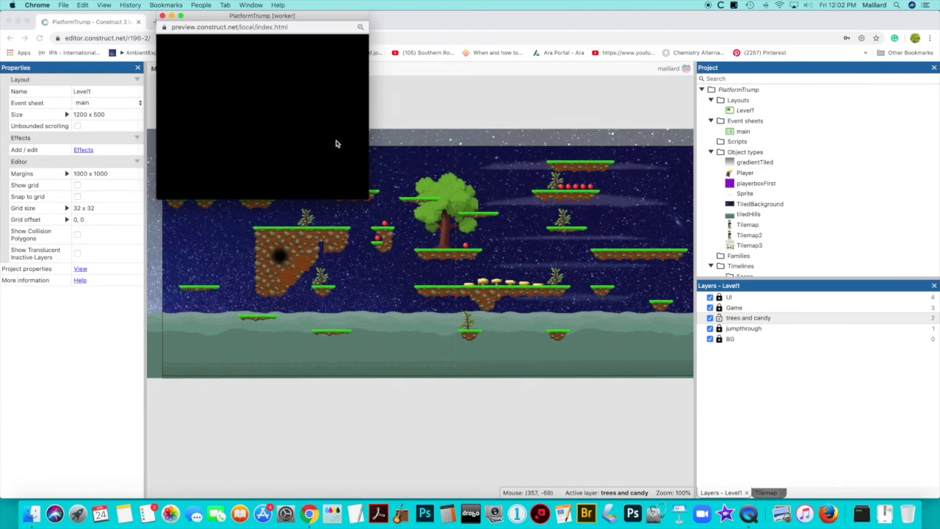
mouse_move(367, 199)
mouse_down()
mouse_move(407, 269)
mouse_move(691, 443)
mouse_up()
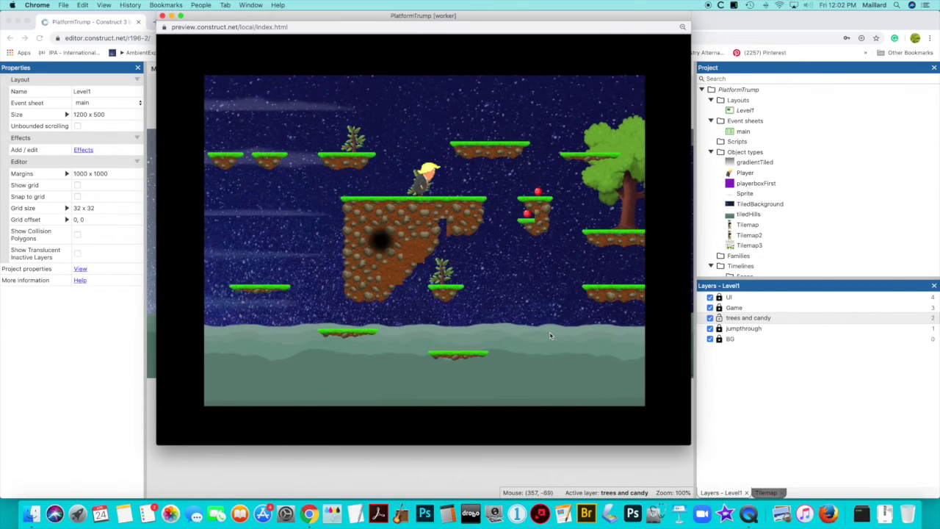
key(Up)
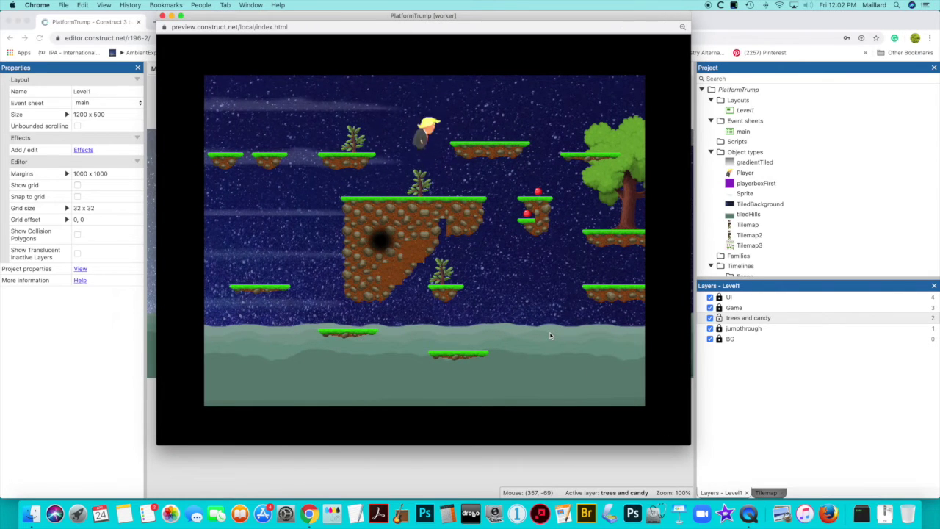
key(Left)
key(Right)
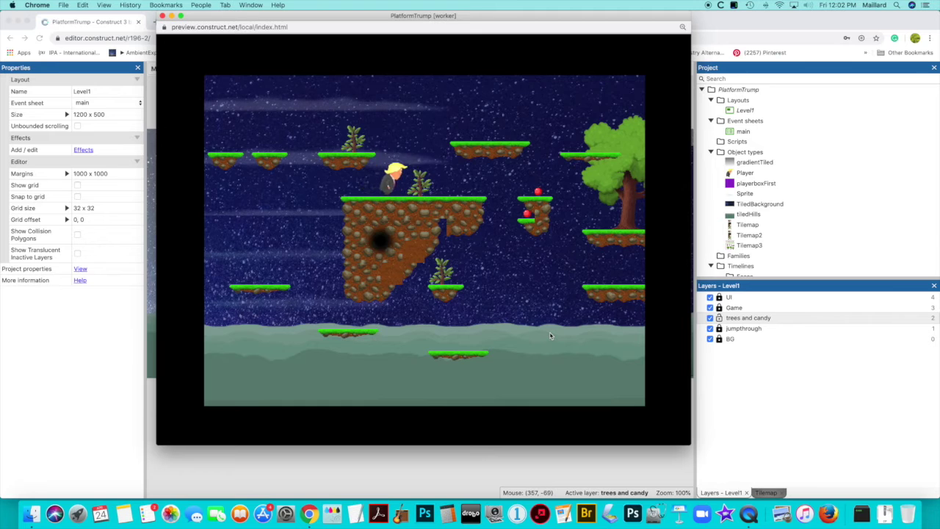
key(Up)
key(Right)
key(Up)
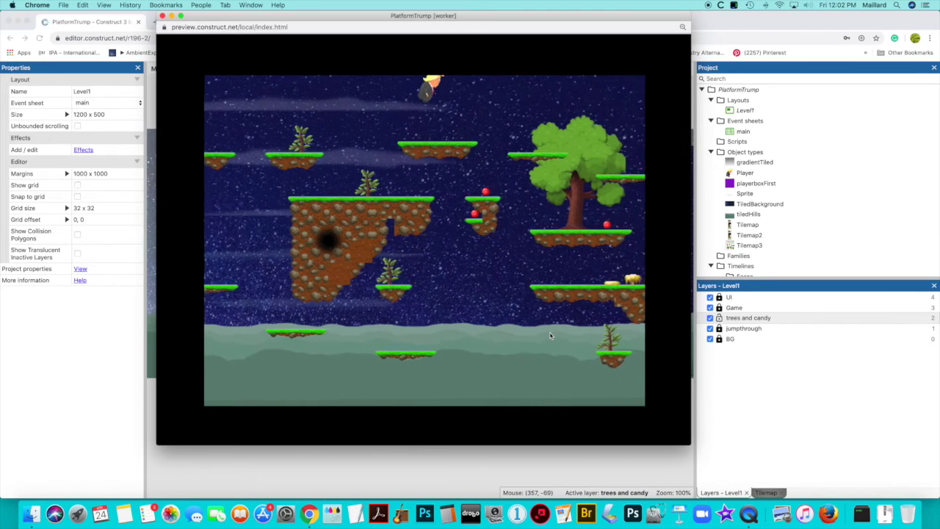
key(Left)
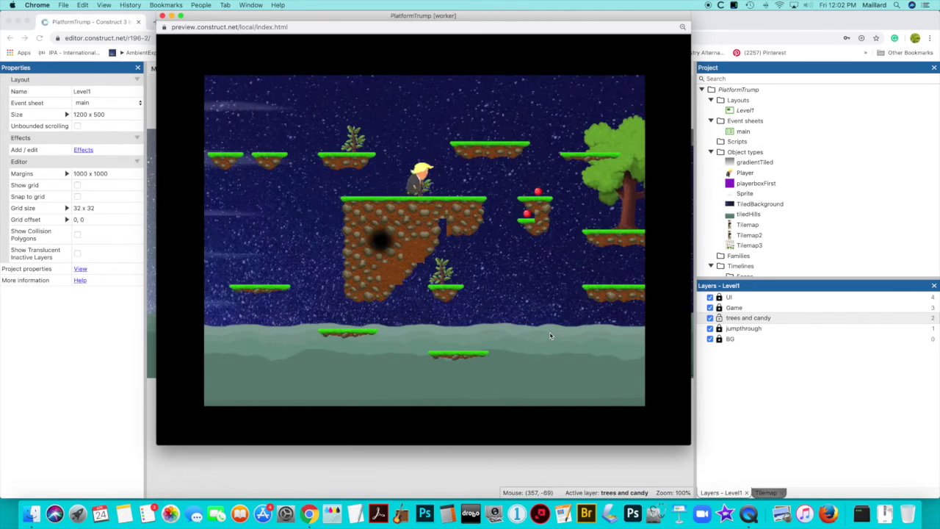
key(Up)
key(Left)
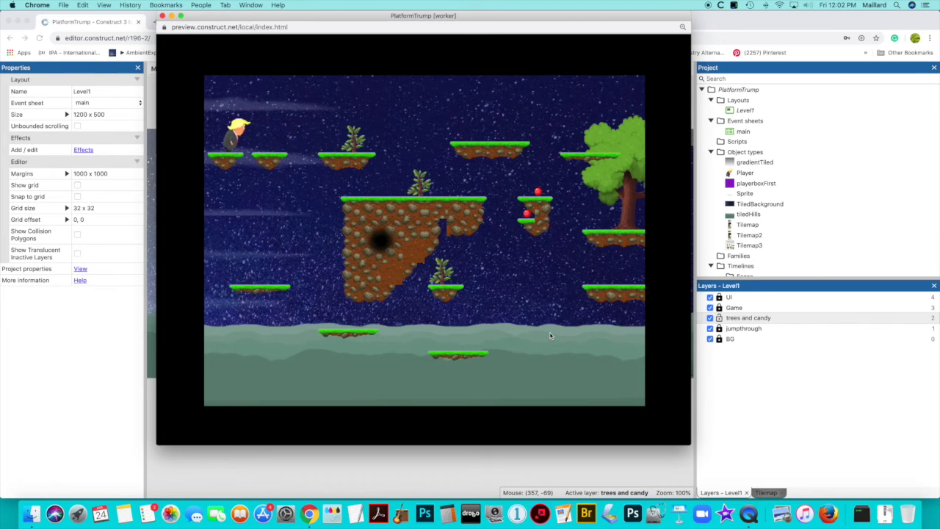
key(Right)
key(Right)
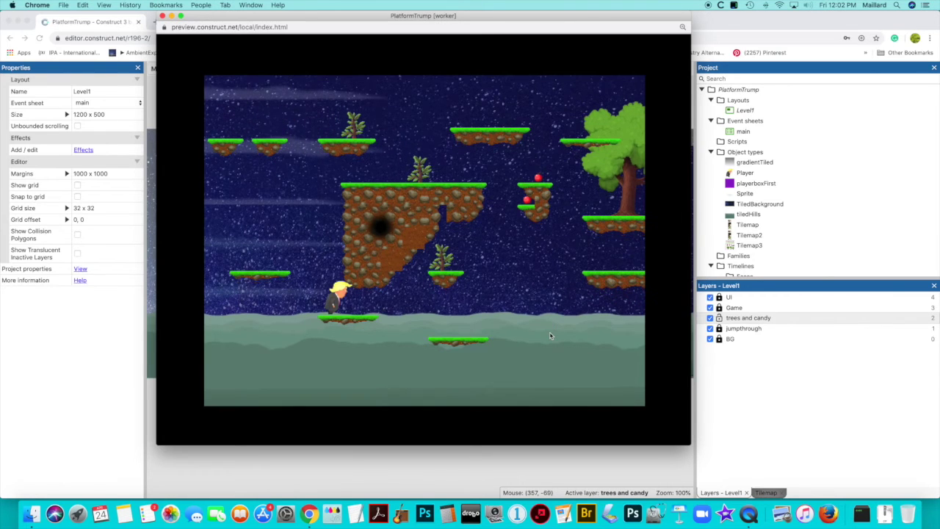
key(Left)
key(Up)
key(Up)
key(Right)
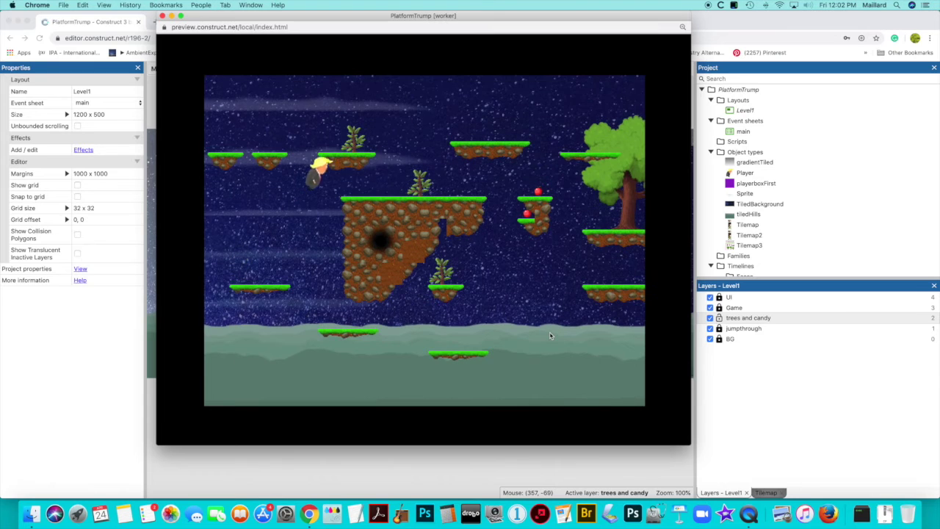
key(Right)
key(Up)
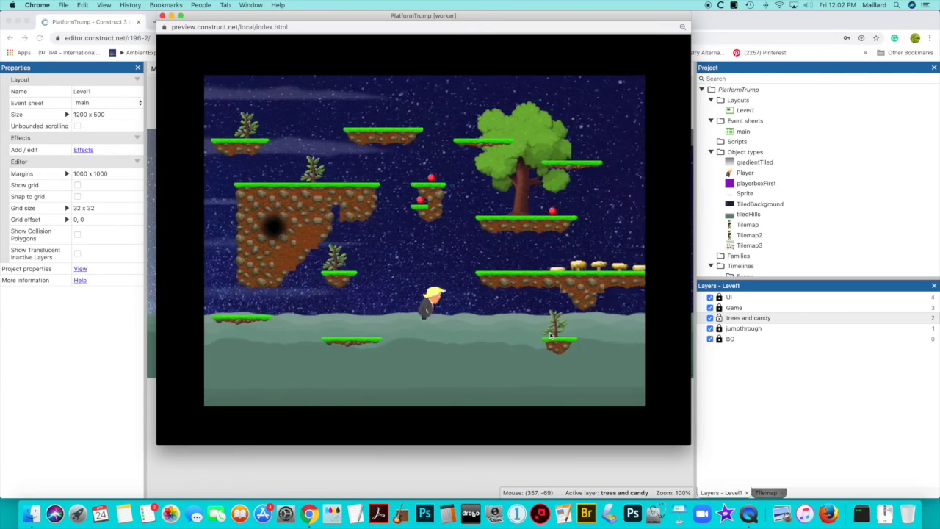
key(Up)
key(Right)
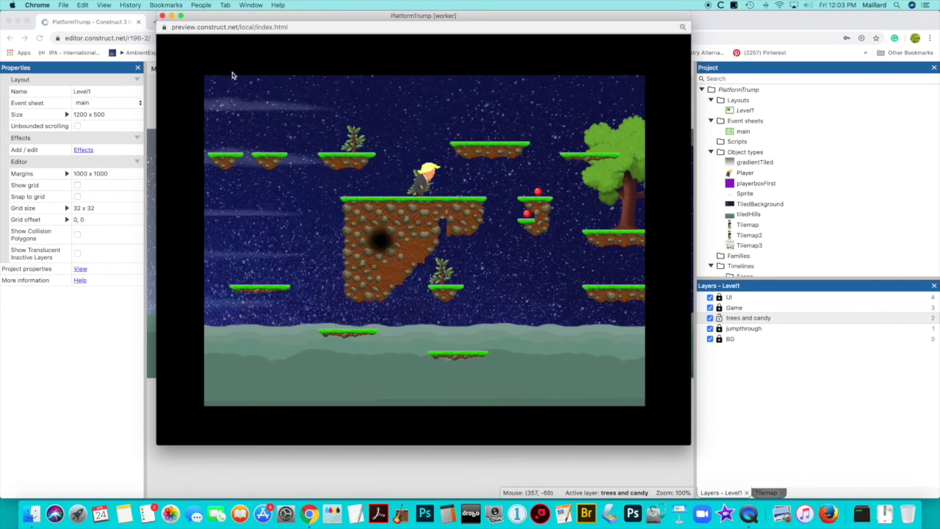
click(162, 16)
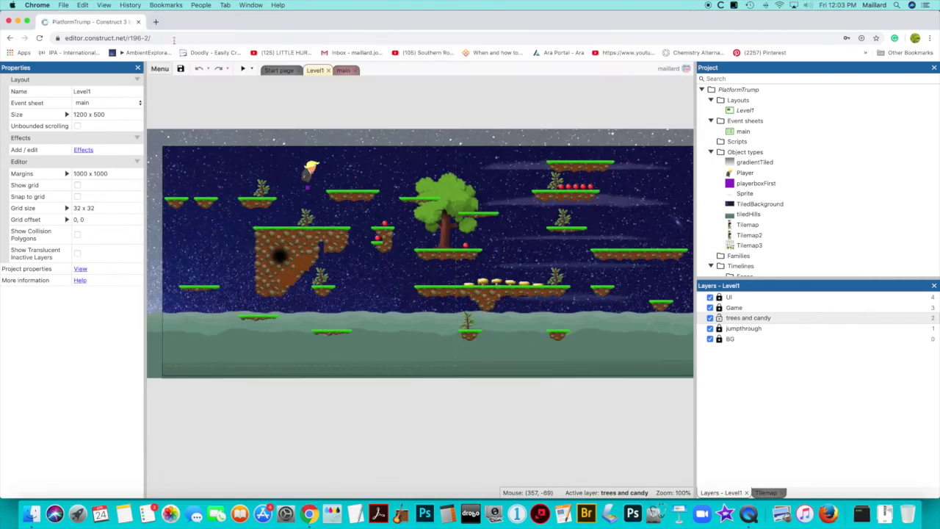